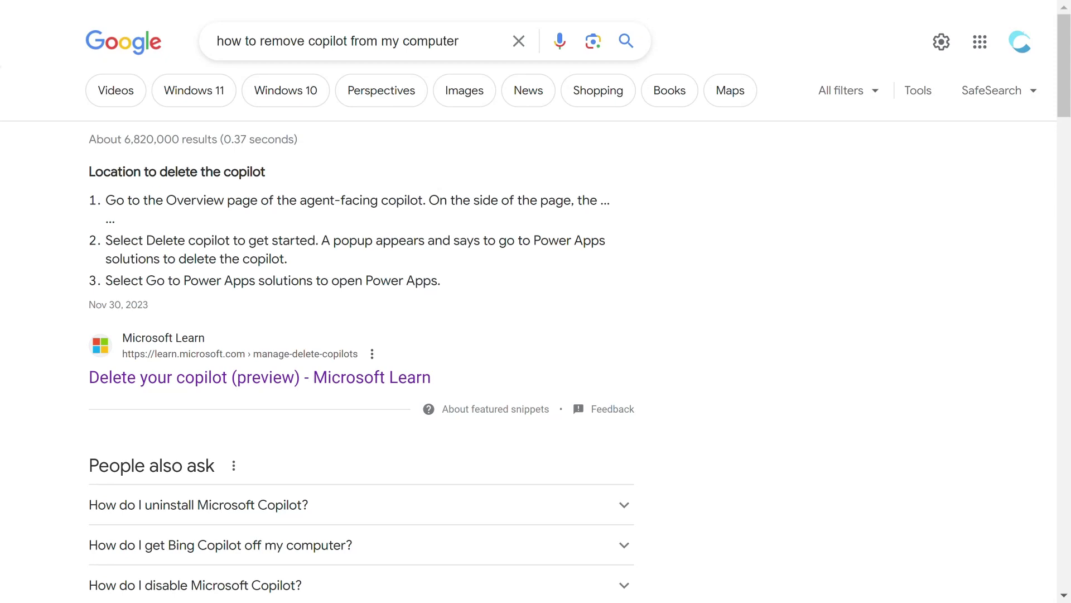
scroll(535, 335, "down", 3)
scroll(536, 335, "down", 3)
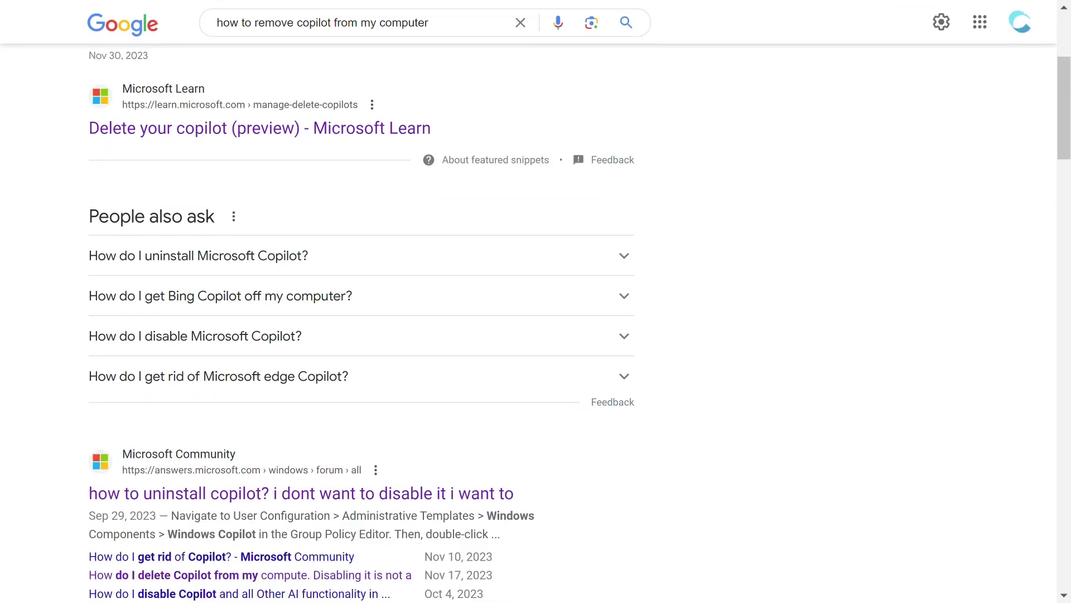
scroll(535, 336, "down", 1)
Expand the 'People also ask' answers on uninstalling Copilot, Bing Copilot removal and Bing takeover
left_click(360, 171)
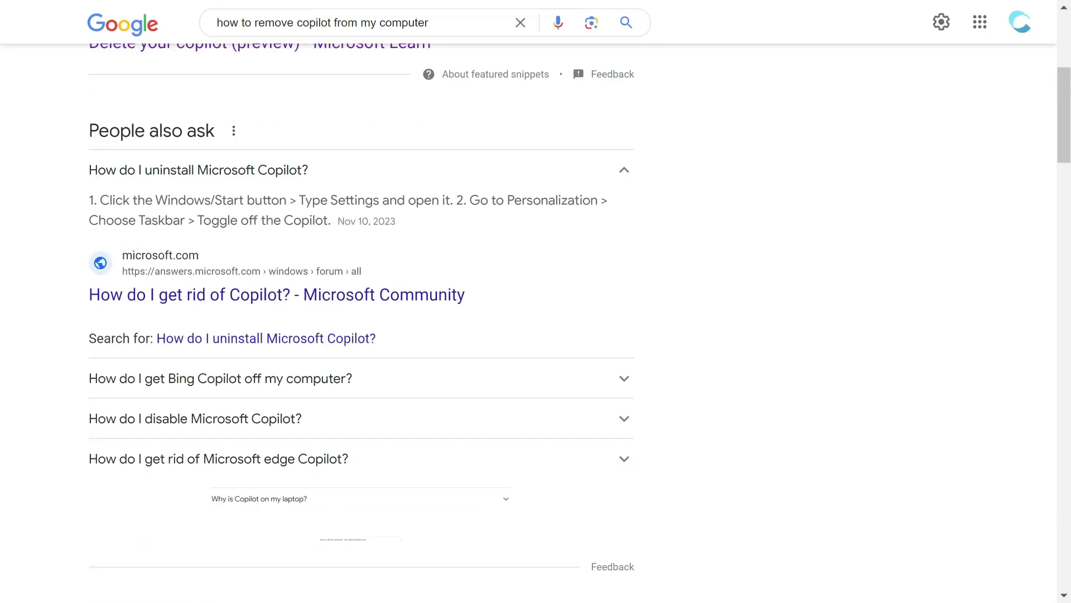
left_click(360, 170)
left_click(360, 211)
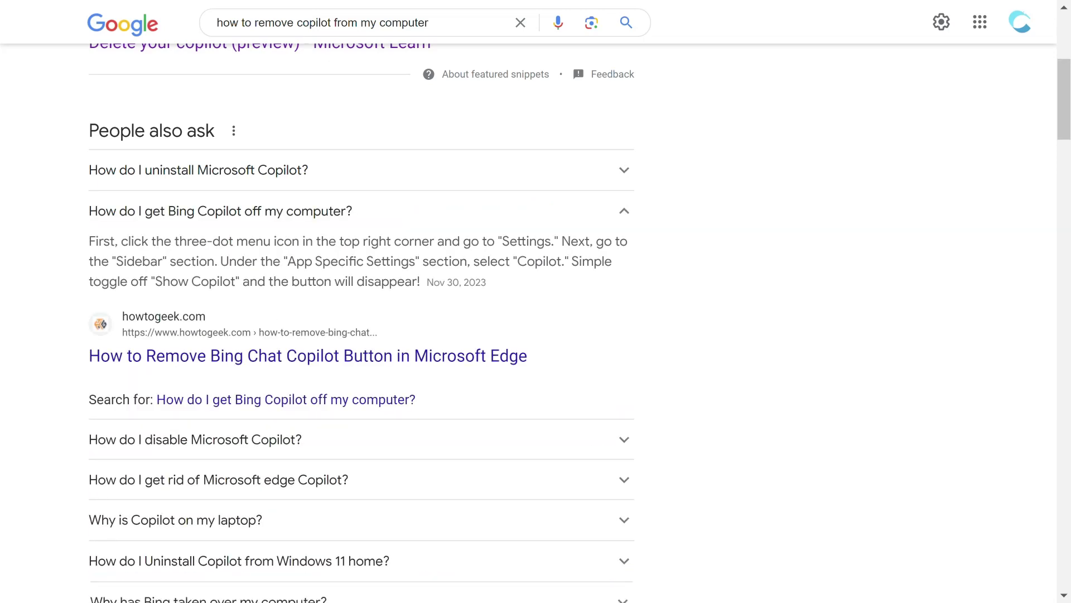
left_click(361, 211)
scroll(535, 335, "down", 1)
scroll(536, 335, "down", 1)
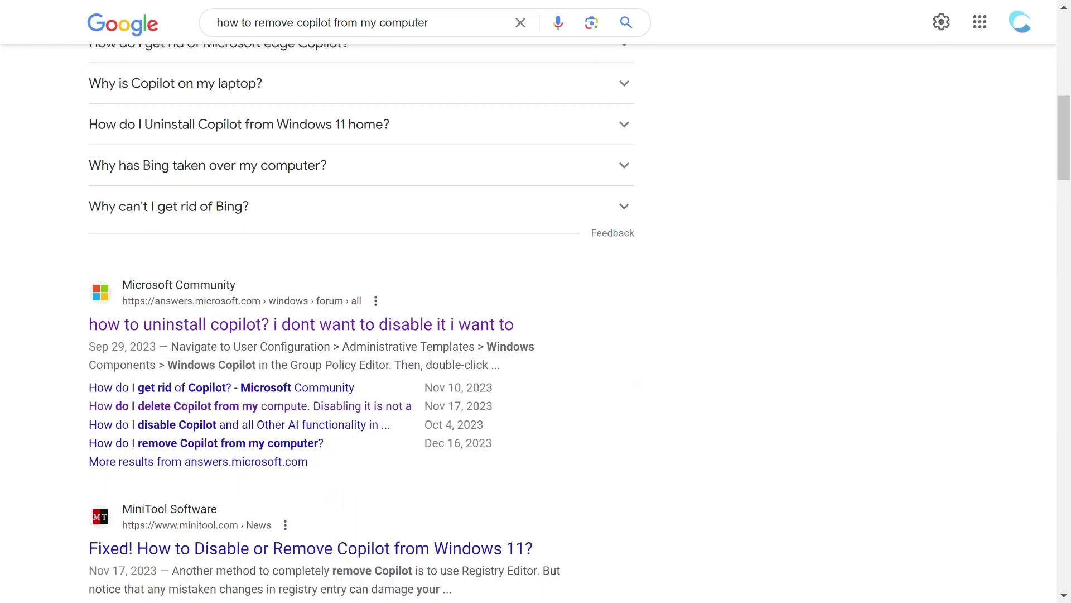
scroll(536, 335, "down", 1)
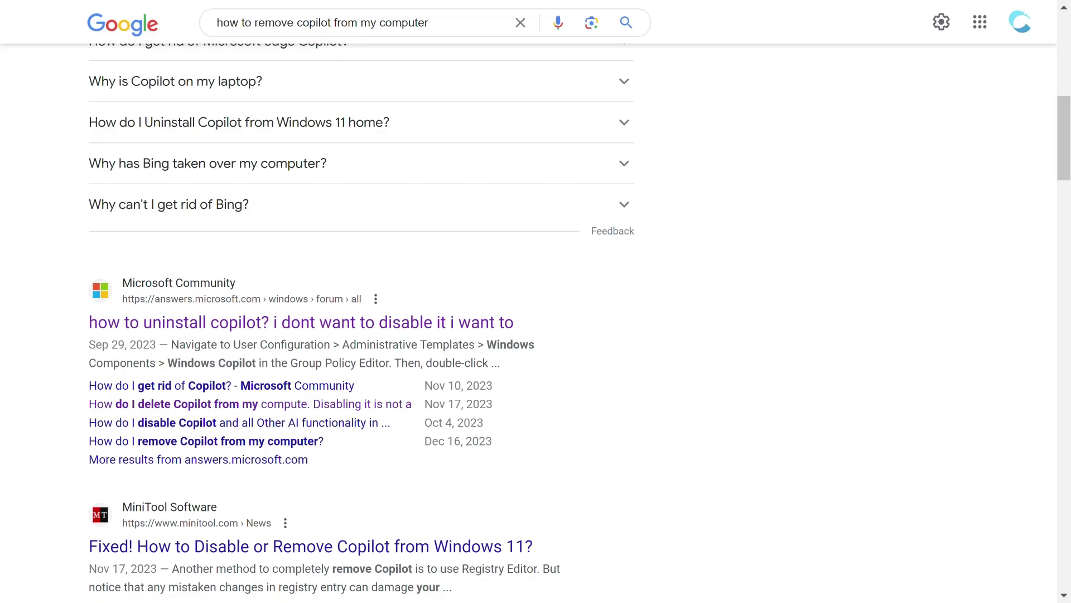
left_click(360, 163)
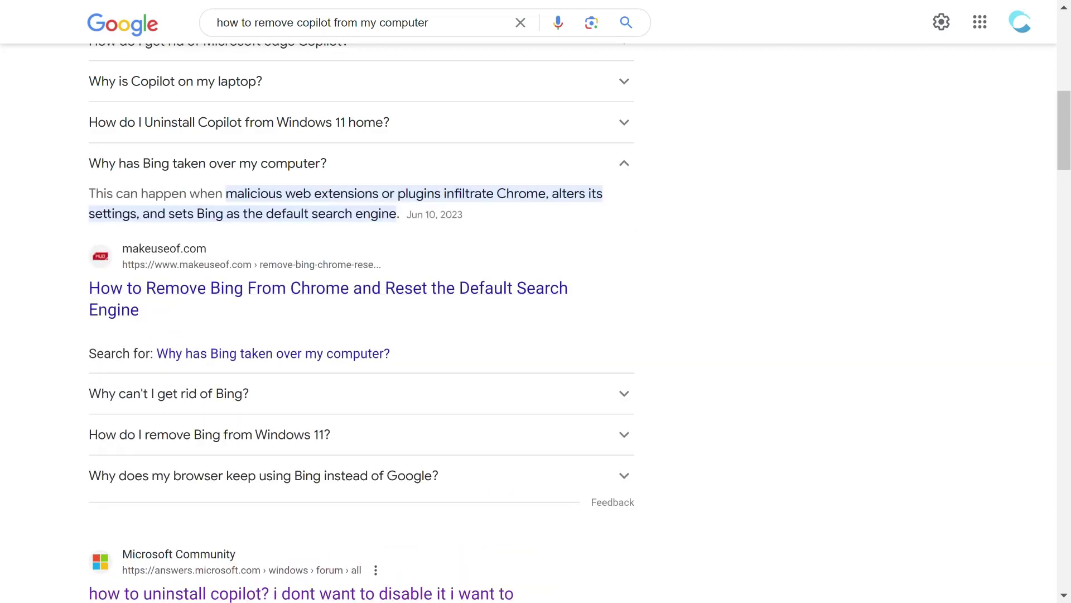
left_click(360, 163)
scroll(536, 335, "down", 1)
scroll(535, 335, "down", 1)
scroll(536, 334, "down", 1)
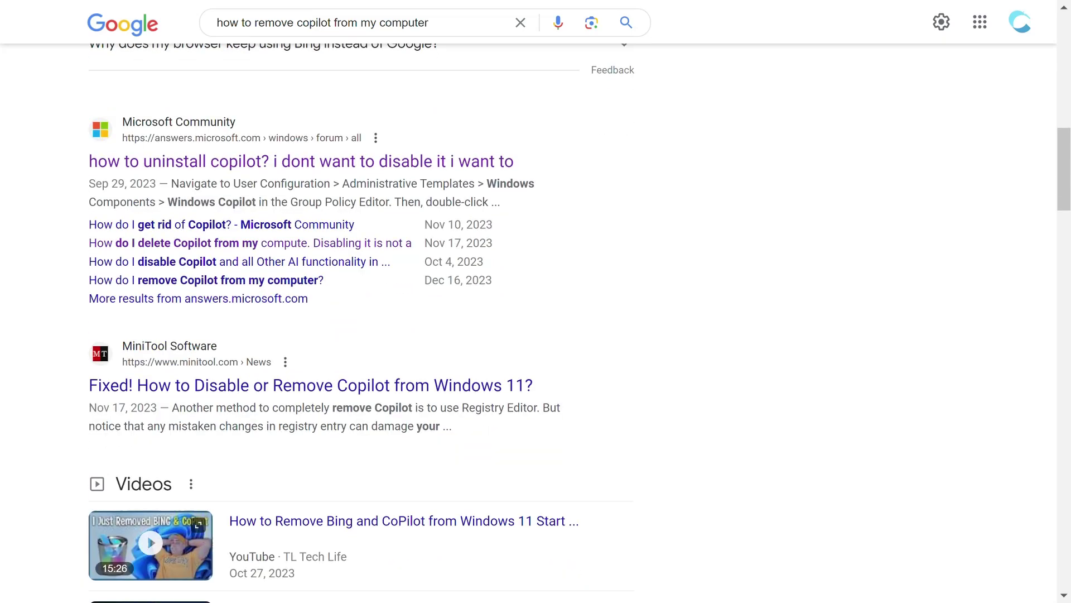
scroll(536, 334, "down", 1)
scroll(536, 336, "down", 3)
scroll(536, 335, "down", 2)
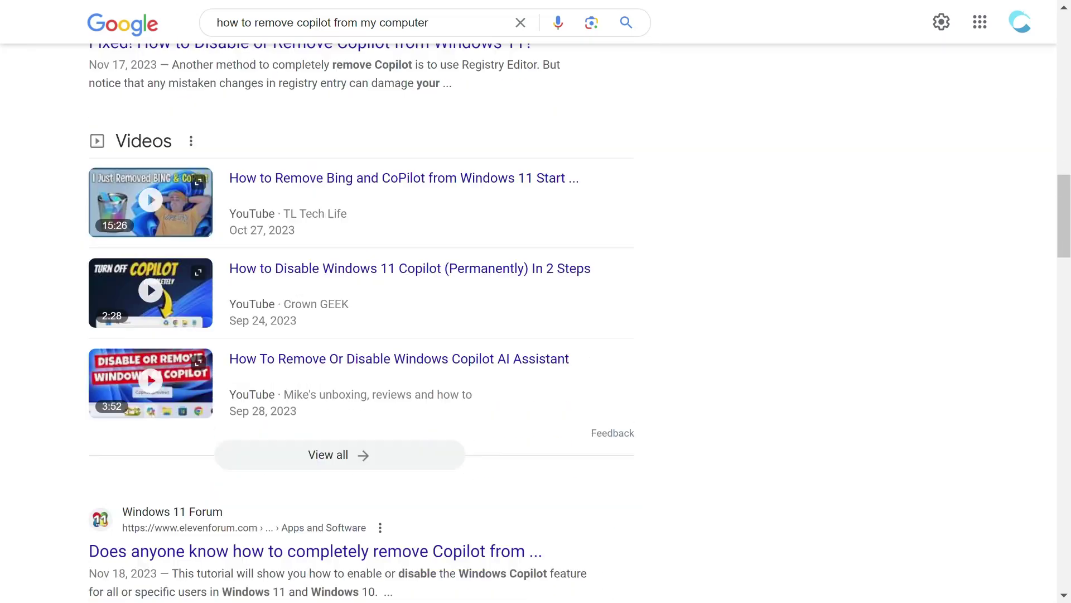
scroll(536, 335, "down", 1)
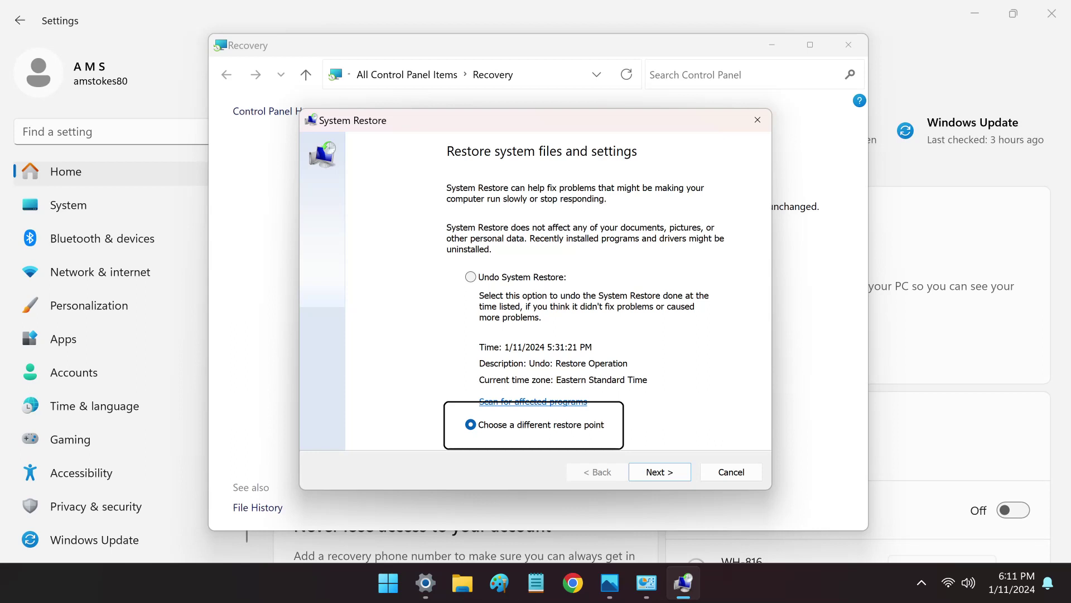
Advance the System Restore wizard to the list of available restore points
key("Return")
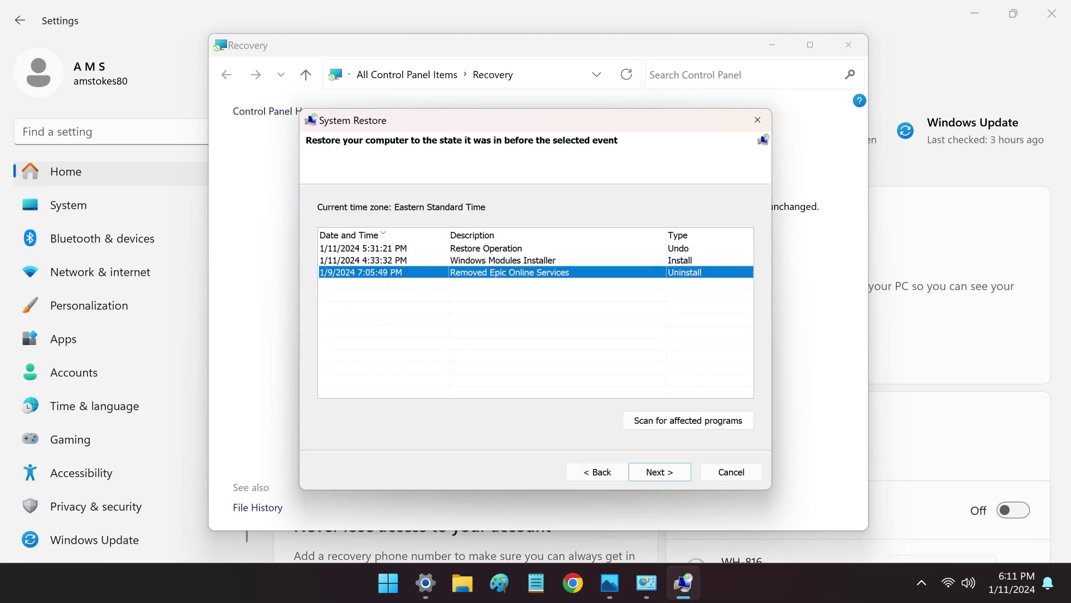